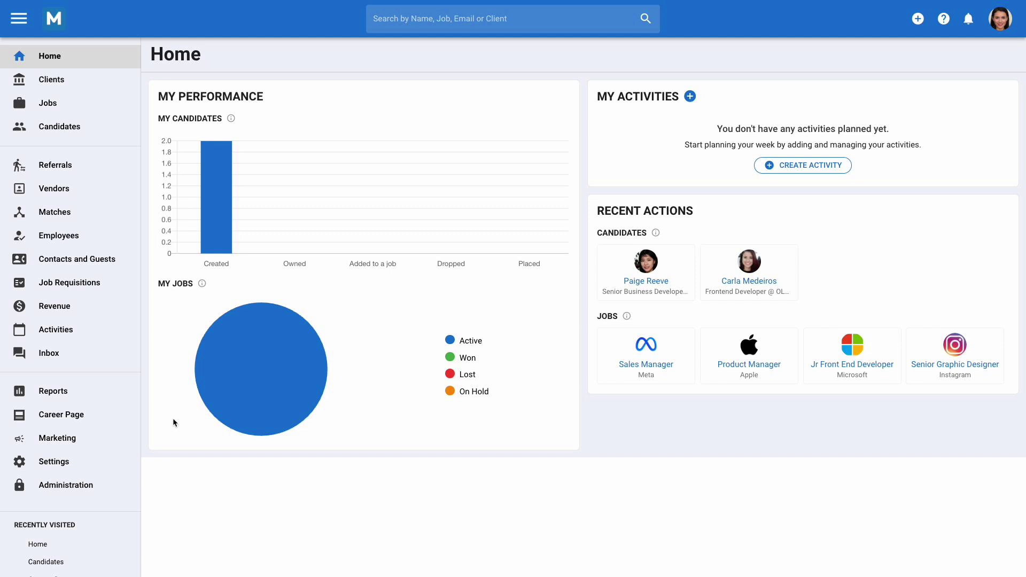
Step: Go to administration settings and open Custom Resume from the Resumes card
click(131, 485)
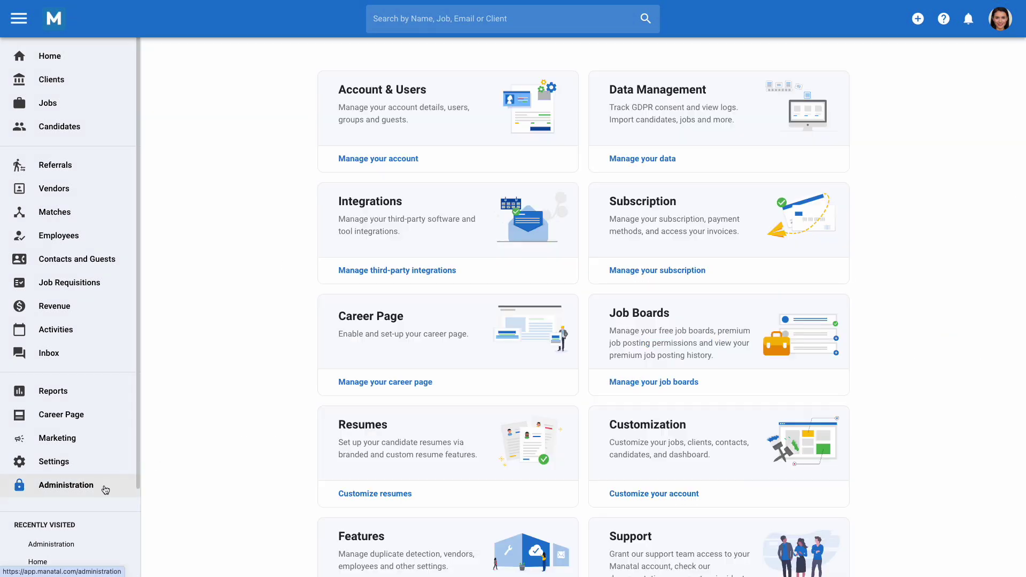
click(366, 501)
click(437, 208)
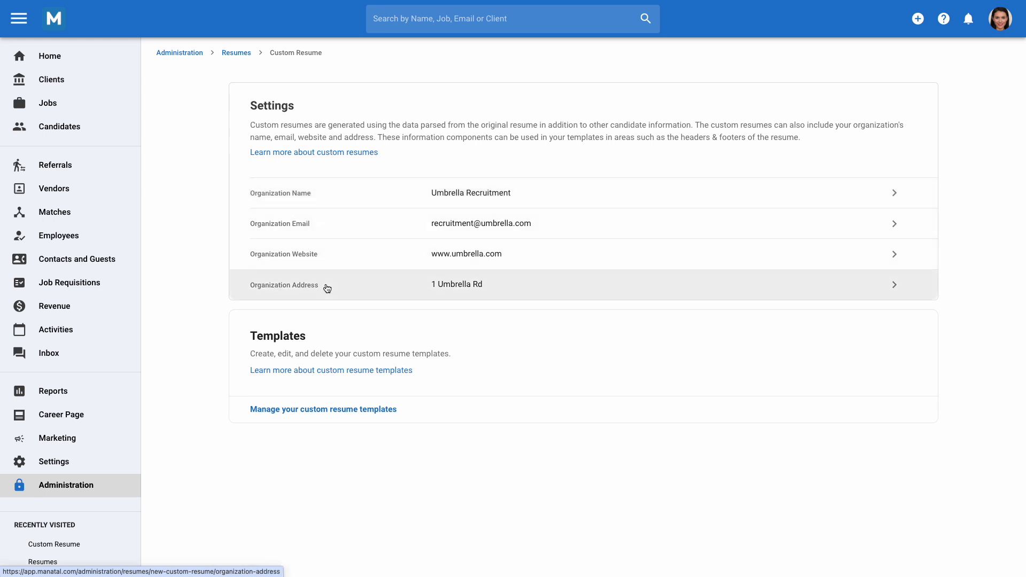
Step: Create a Resume-layout template named 'New Resume Template' from the custom templates list
click(384, 411)
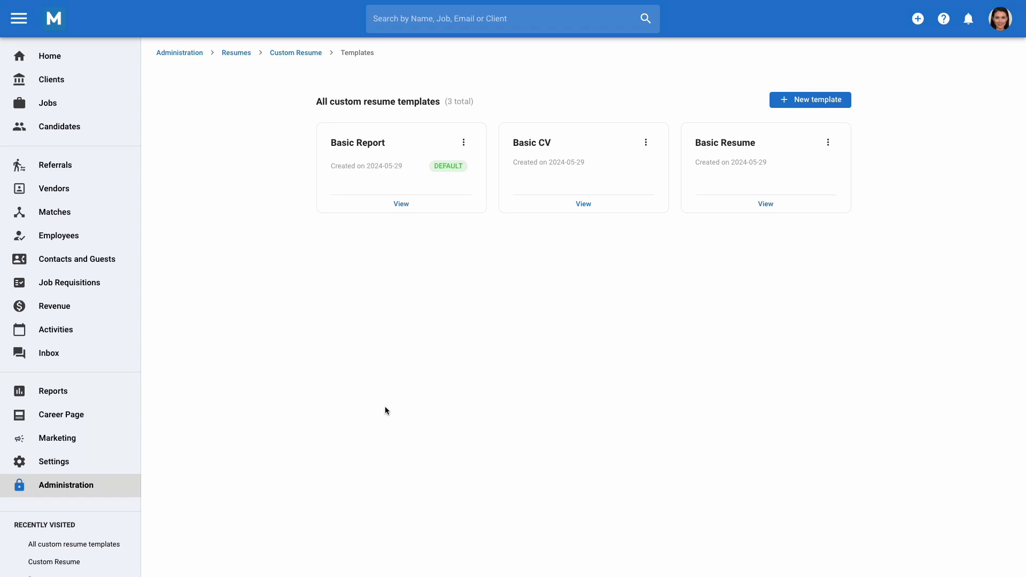
click(784, 103)
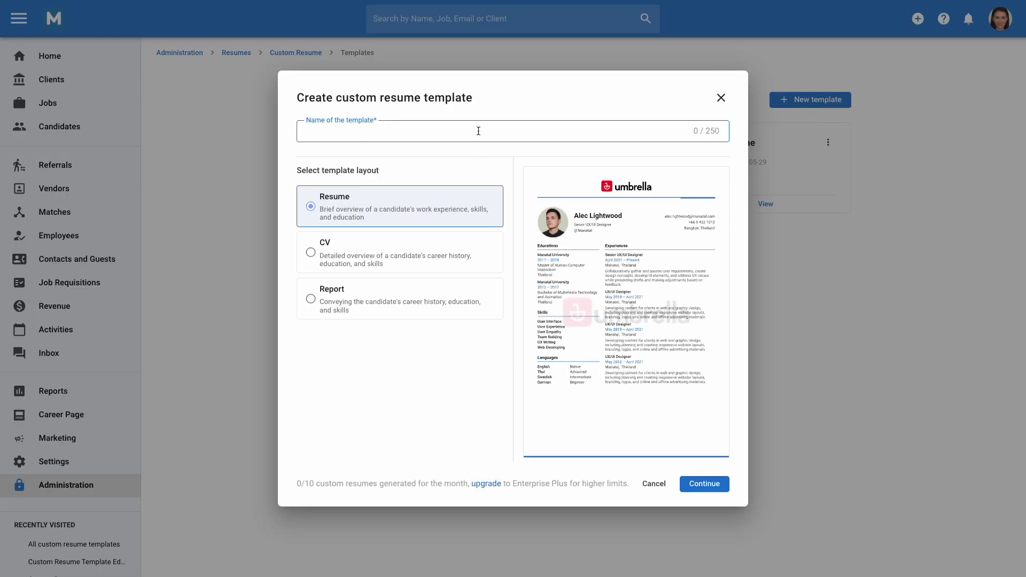
text(New Resume Template)
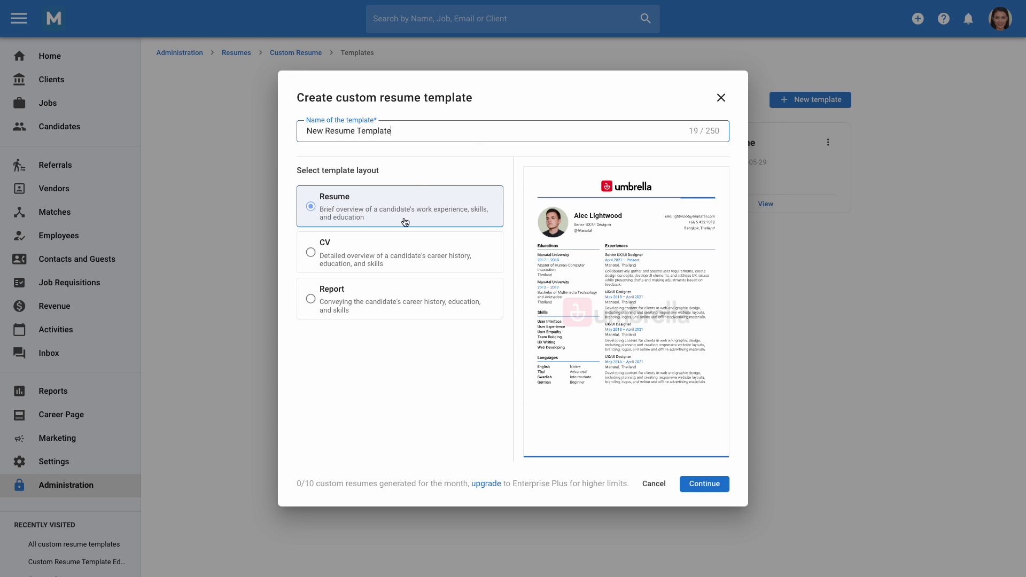
click(706, 485)
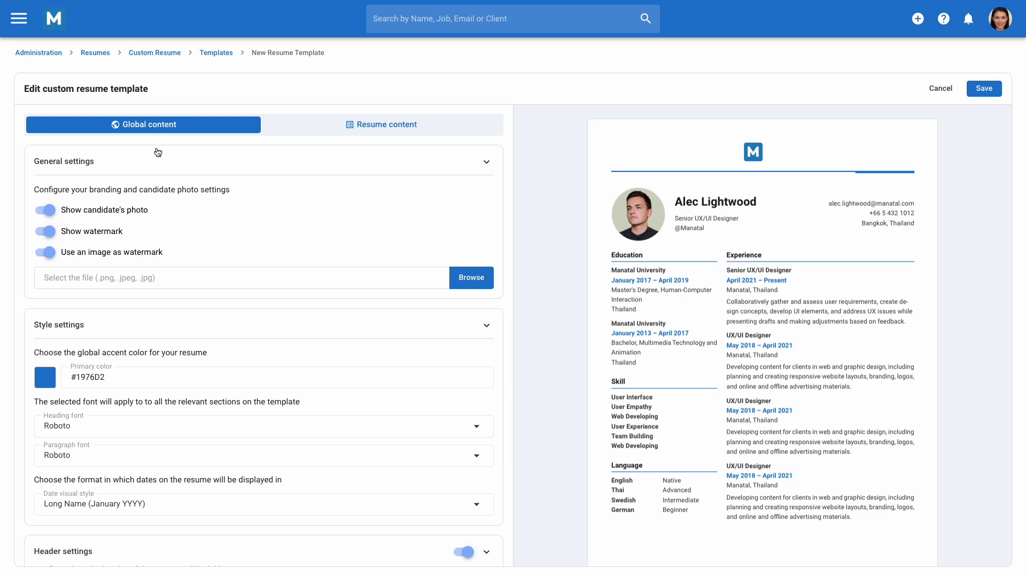
Step: Turn the candidate photo off and back on, leaving it shown on the template
click(46, 210)
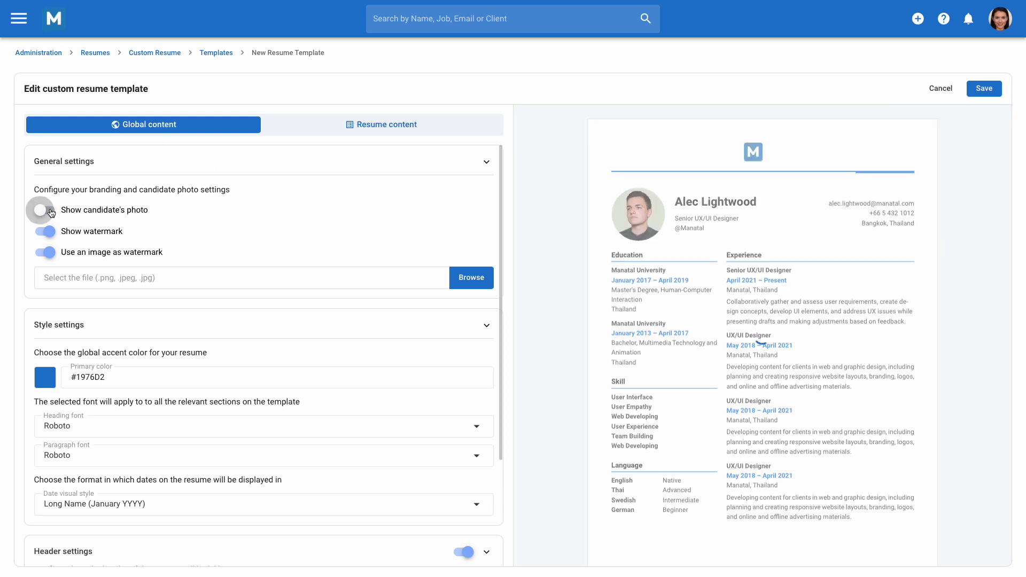
click(47, 210)
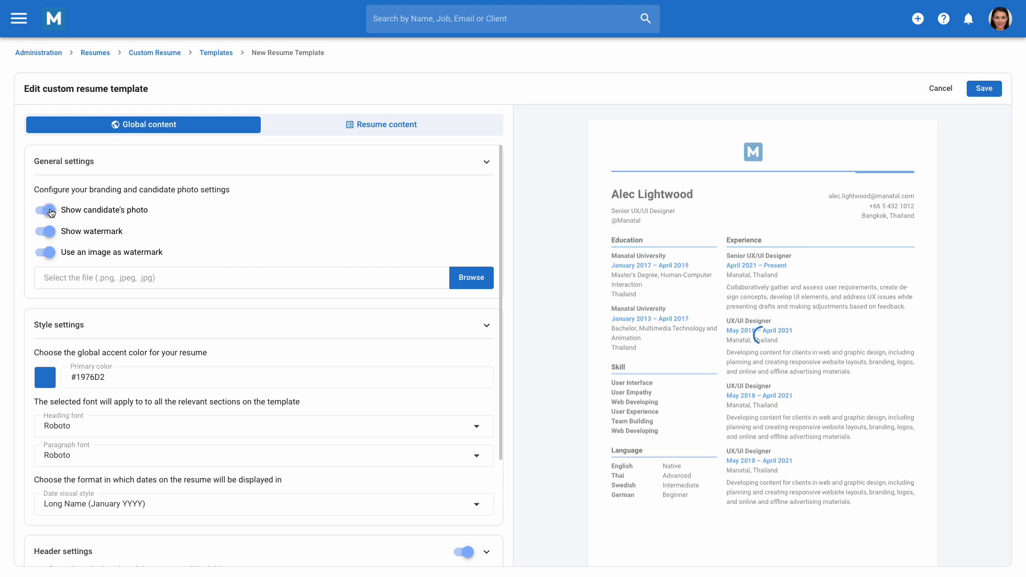
scroll(125, 360, down, 3)
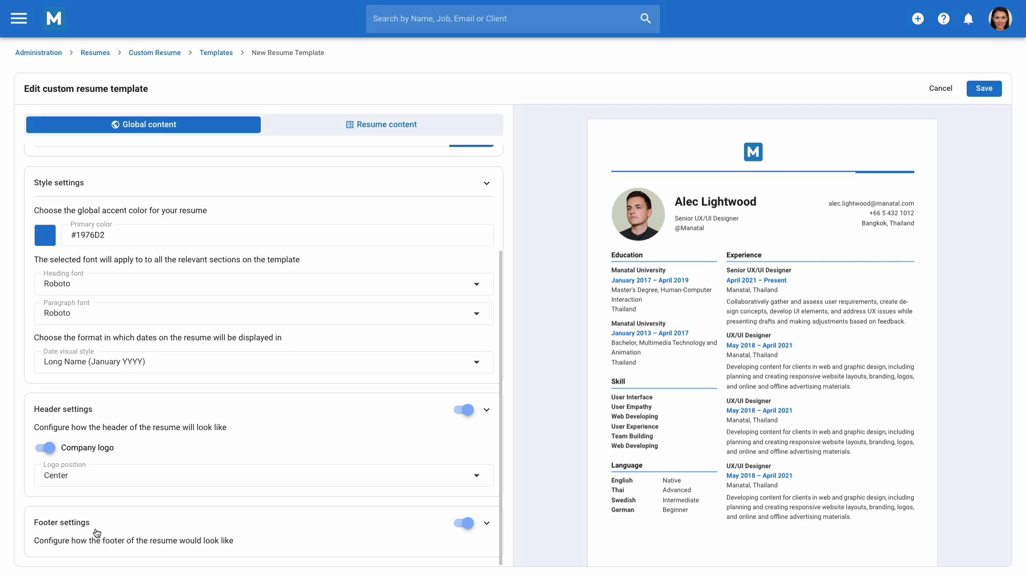
Step: In the Resume content settings, hide and then restore the candidate name
click(387, 128)
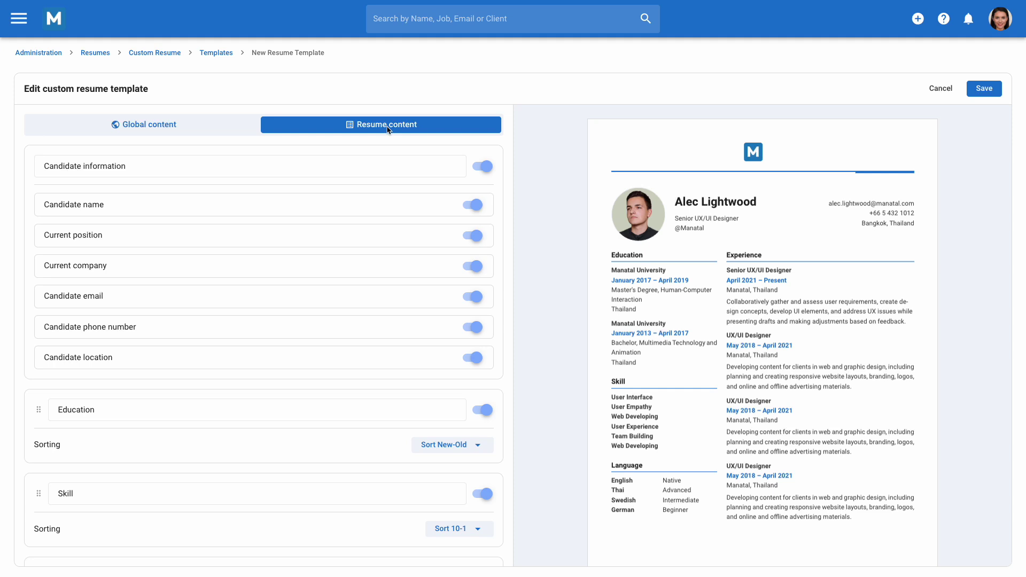
scroll(357, 344, down, 5)
scroll(356, 348, up, 5)
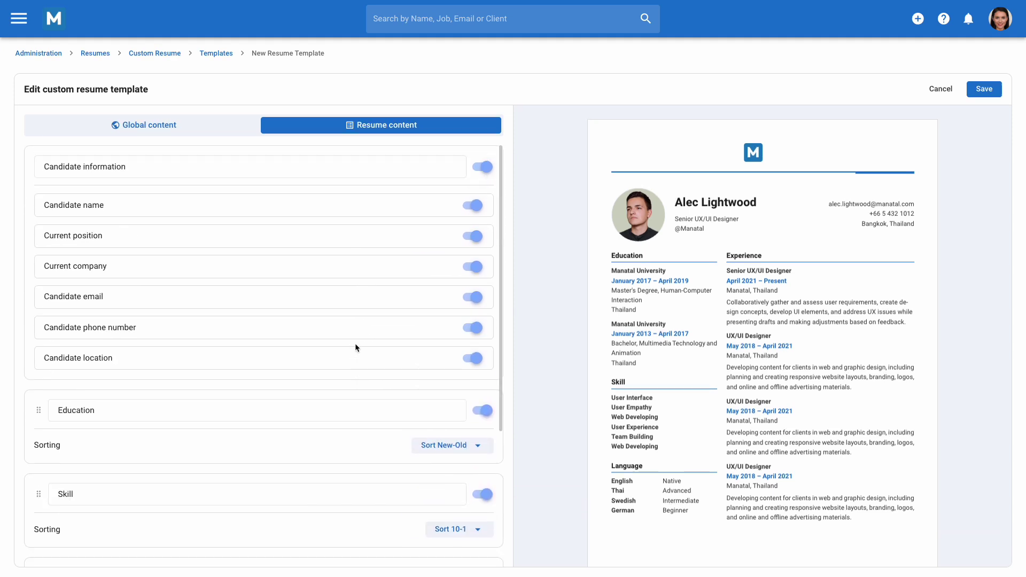
click(478, 205)
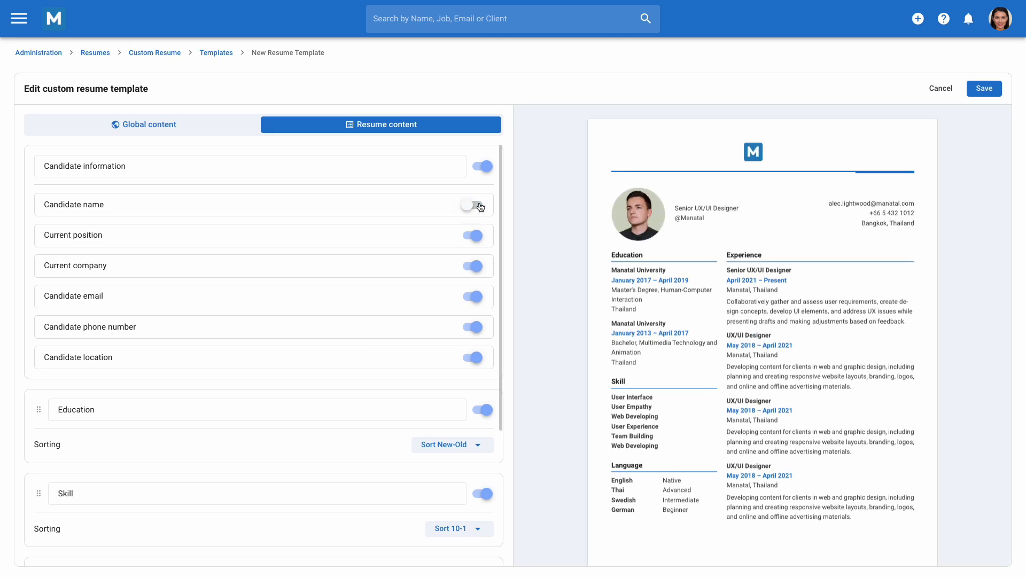
click(478, 205)
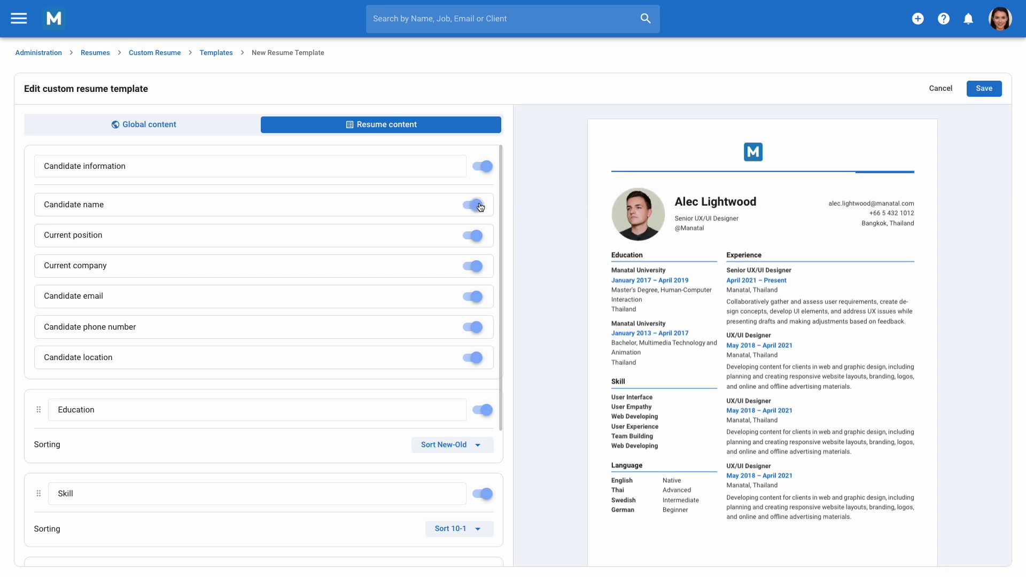
Step: Move Skill above Education, then put Education back above Skill
scroll(353, 376, down, 3)
drag(39, 347, 40, 256)
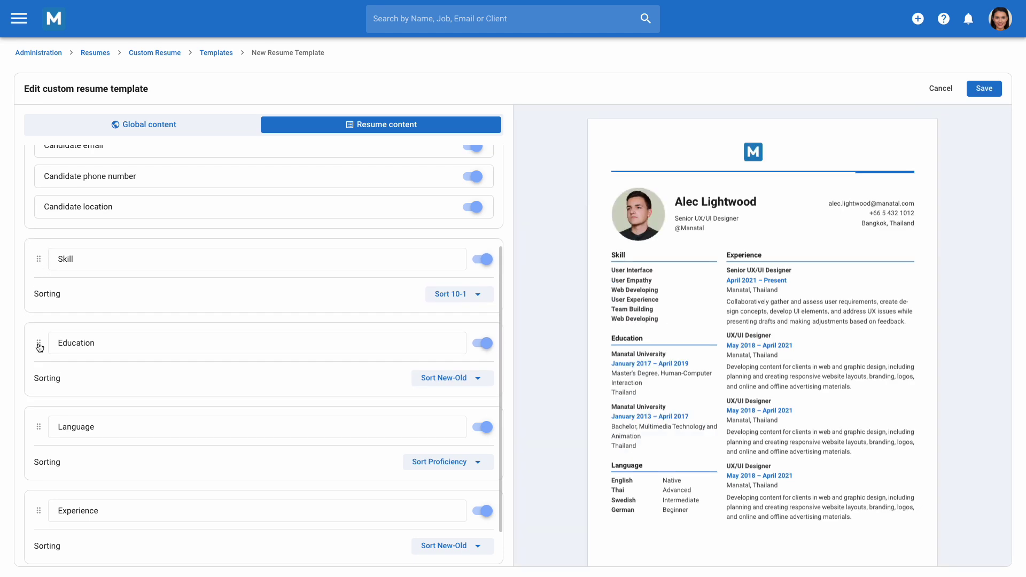
drag(40, 347, 40, 260)
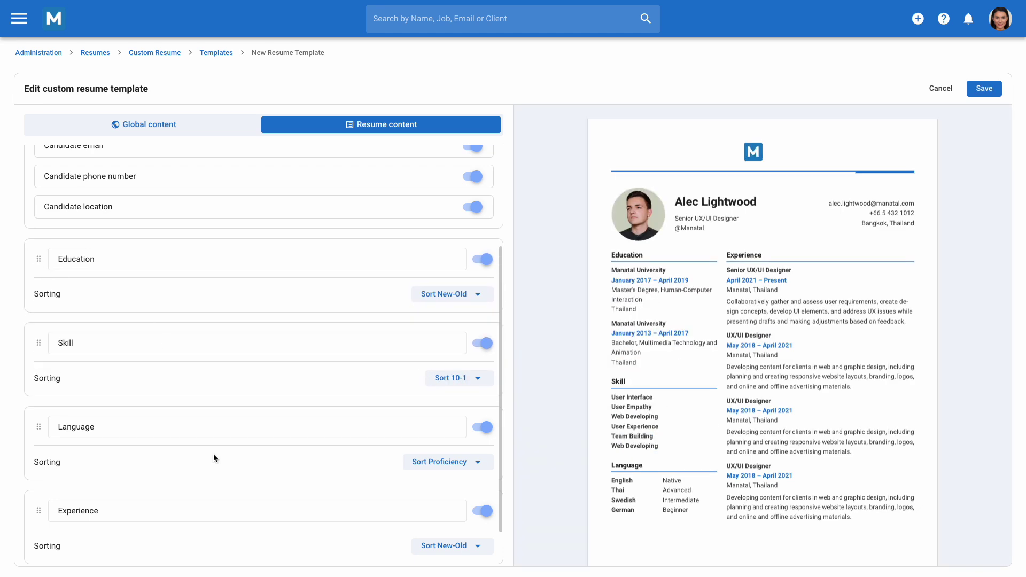
scroll(213, 455, down, 1)
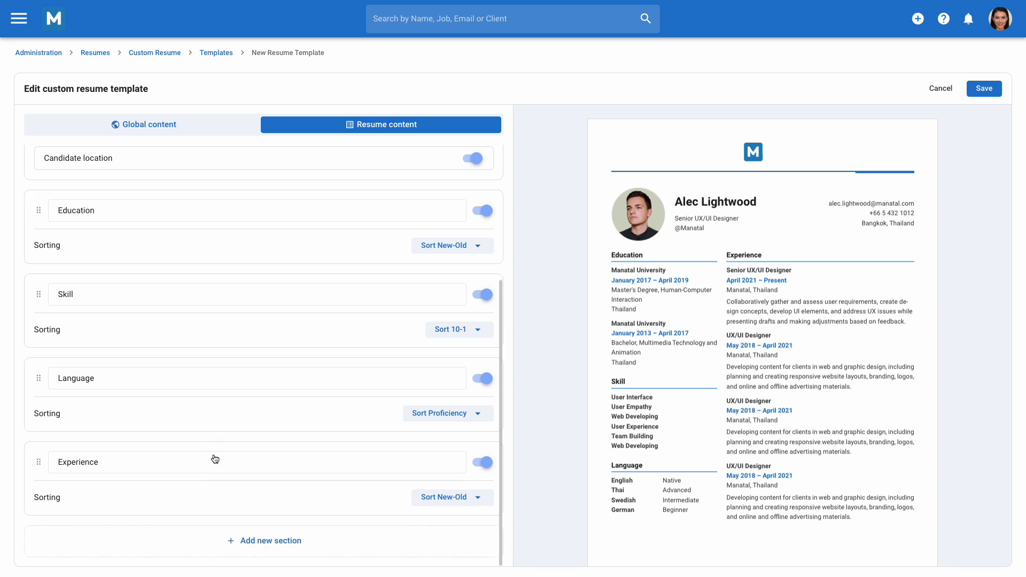
Step: Add a new section and choose the Valid Driving License field for it
click(264, 541)
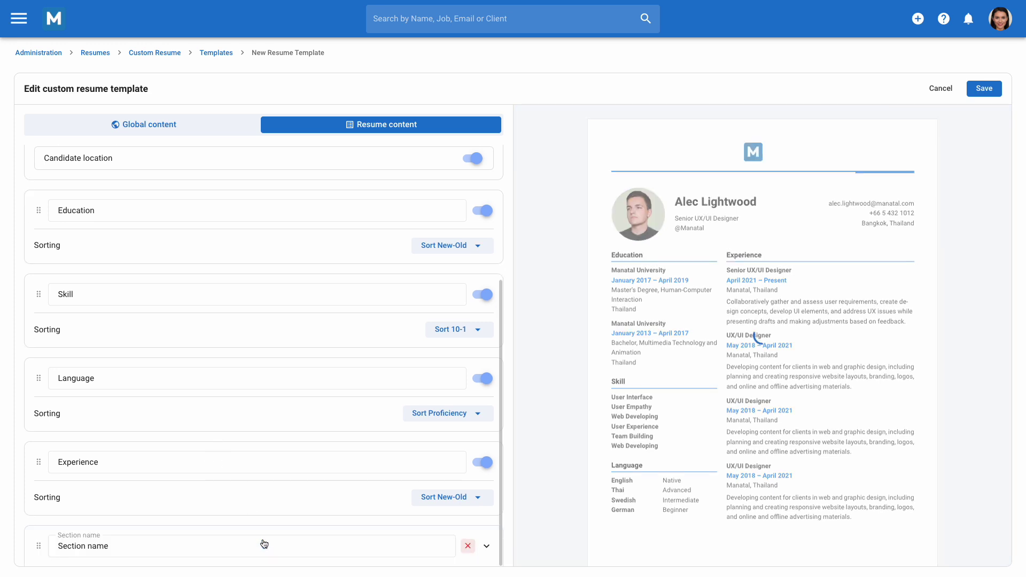
scroll(263, 544, down, 2)
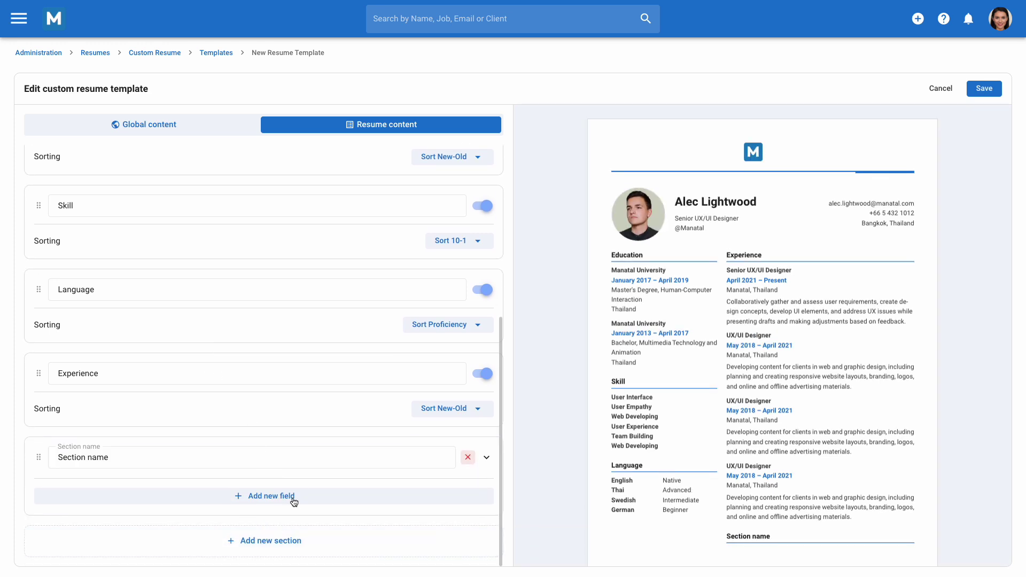
click(293, 503)
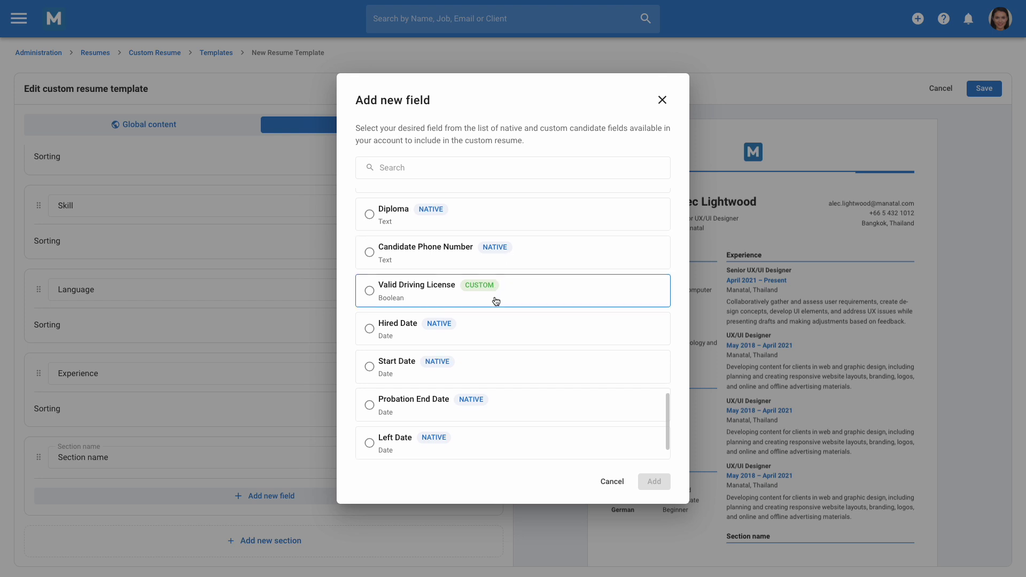
scroll(494, 297, down, 2)
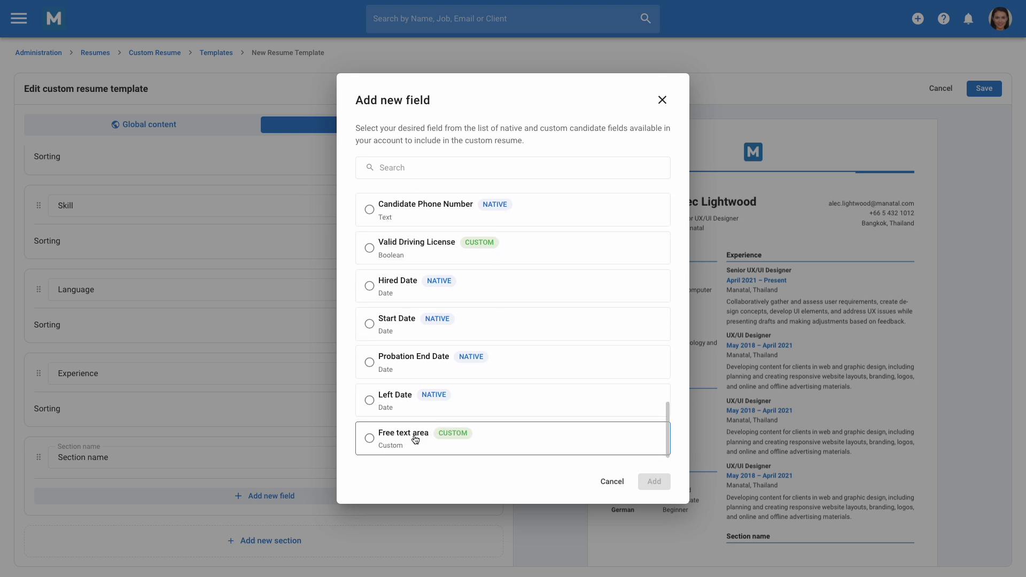
click(369, 249)
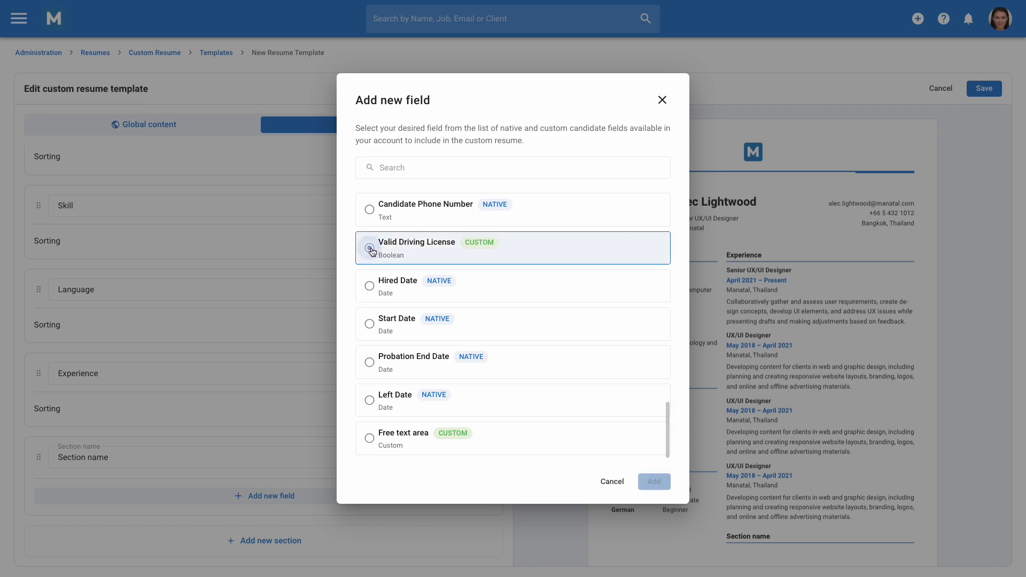
Step: Add the Valid Driving License field and rename the section 'Additional Details'
click(650, 481)
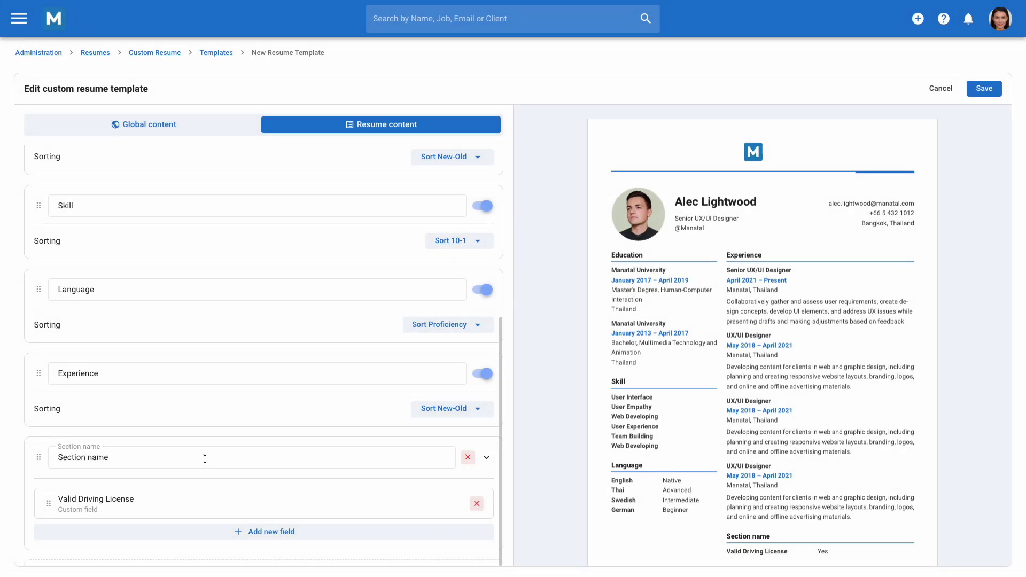
double_click(205, 458)
triple_click(205, 459)
text(Additional Details)
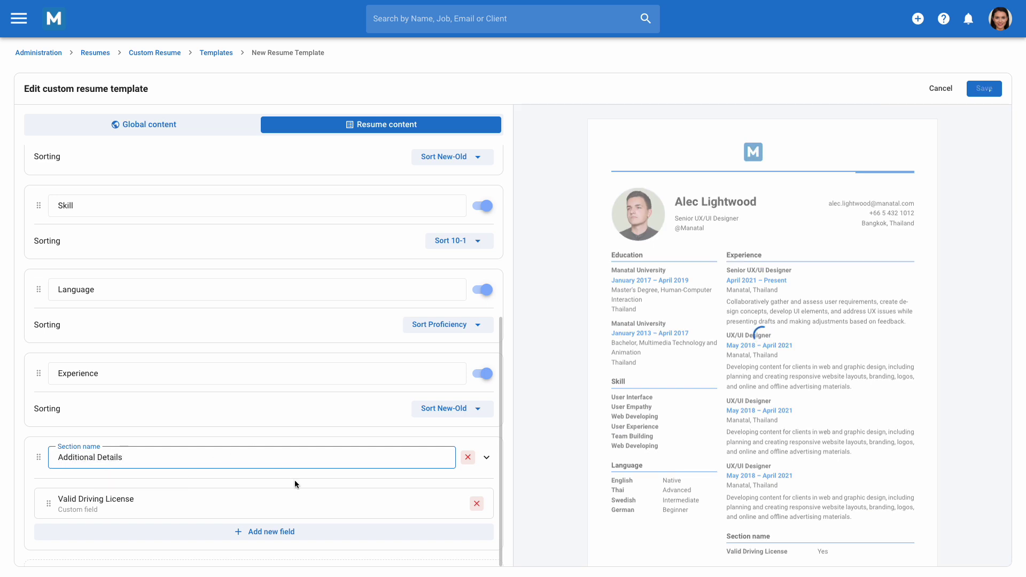
Step: Keep the field by dismissing the removal prompt, and save New Resume Template
scroll(657, 547, down, 1)
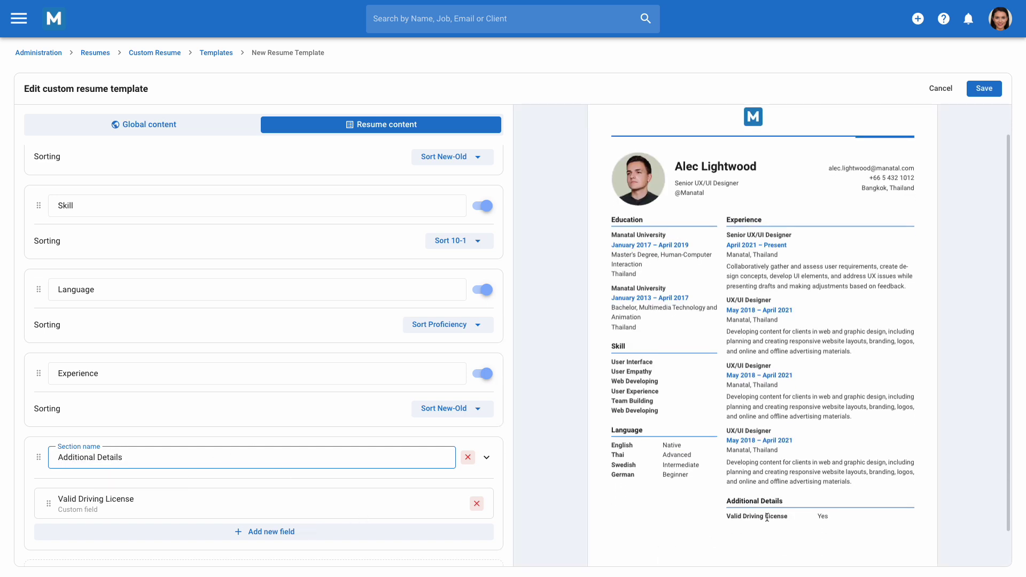
click(477, 506)
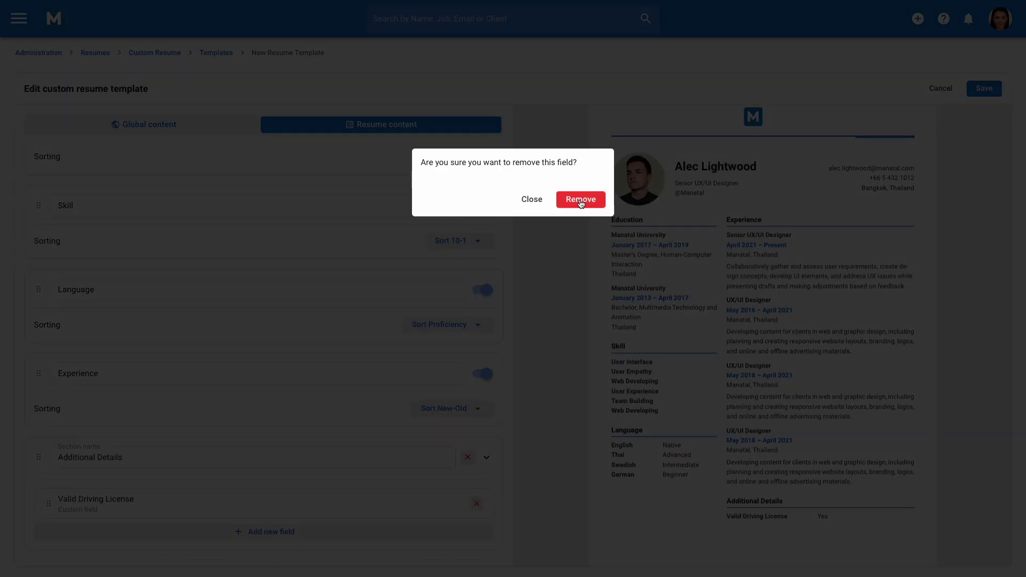
click(527, 199)
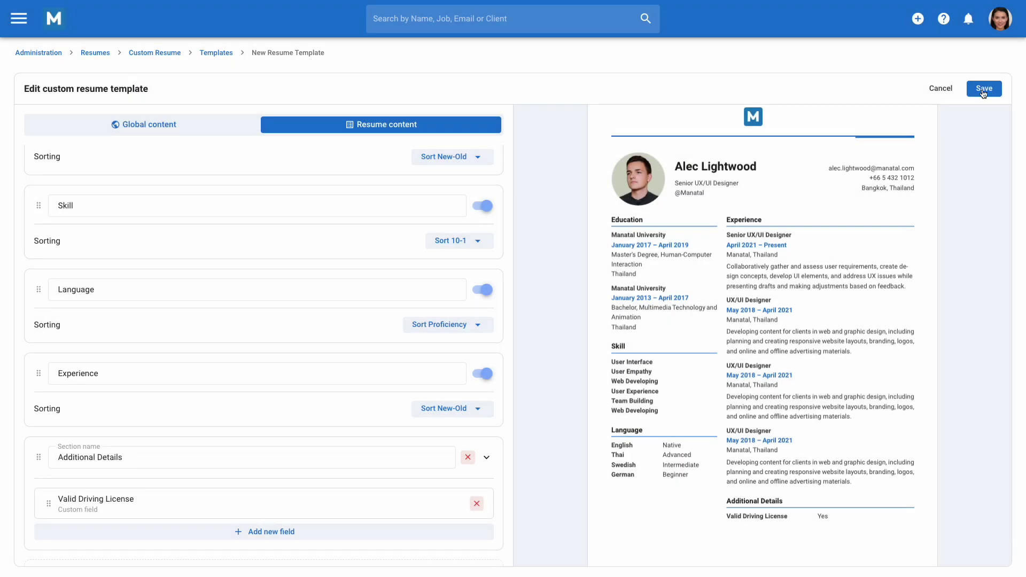
click(984, 88)
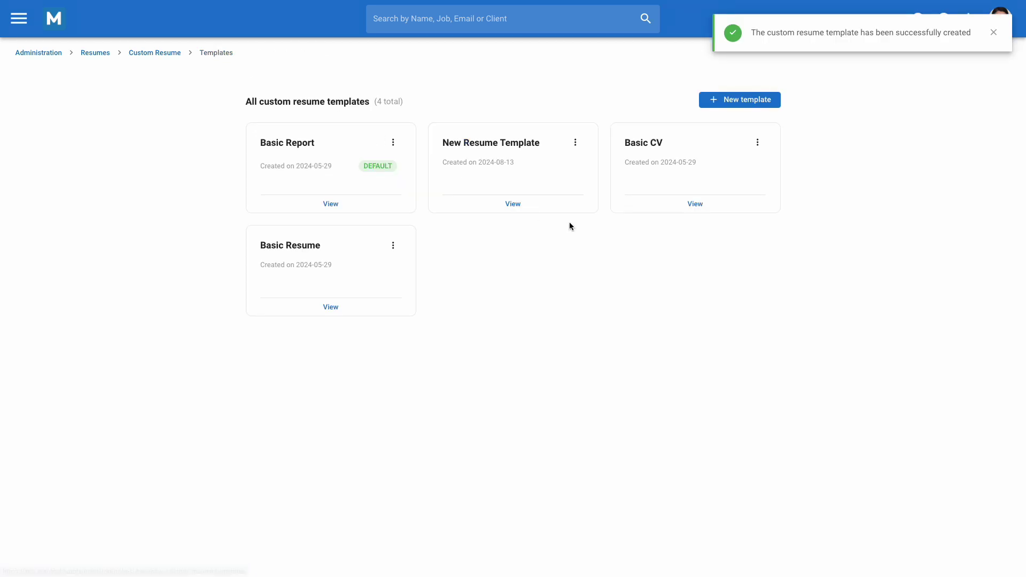
Step: Hide the candidate's photo on New Resume Template and save it
click(543, 208)
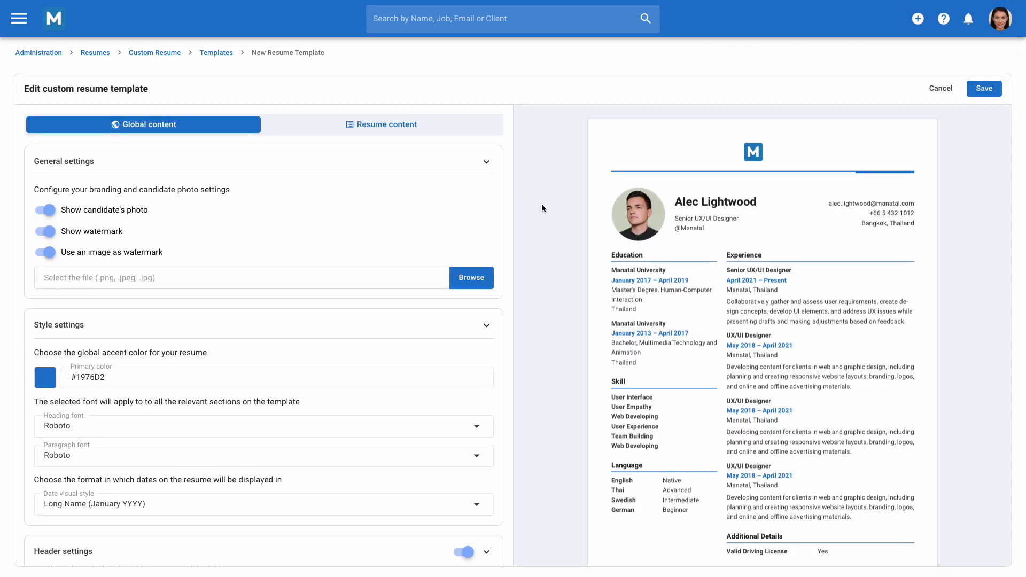
click(49, 211)
click(979, 89)
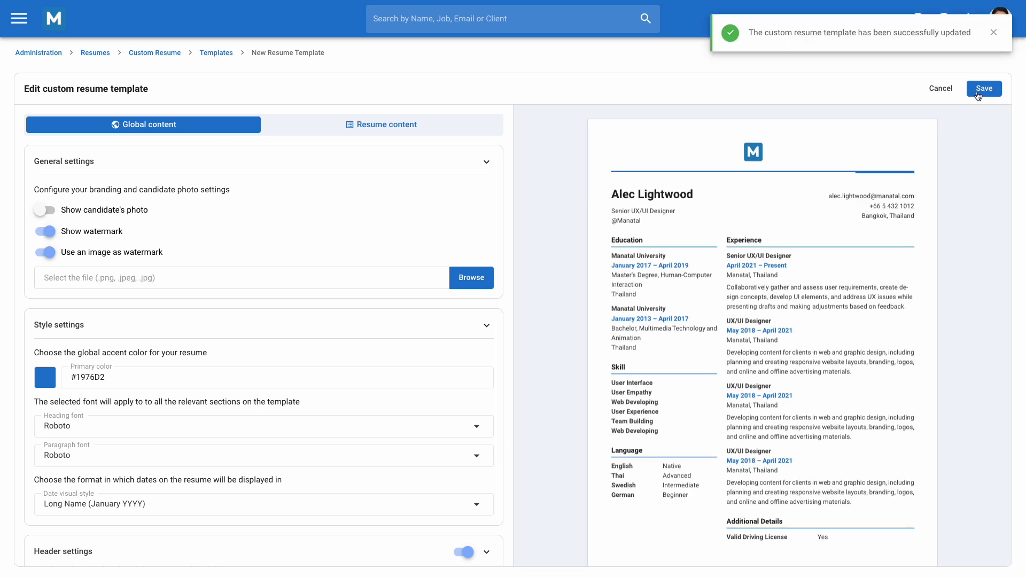
Step: Set New Resume Template as the default custom resume template
click(216, 53)
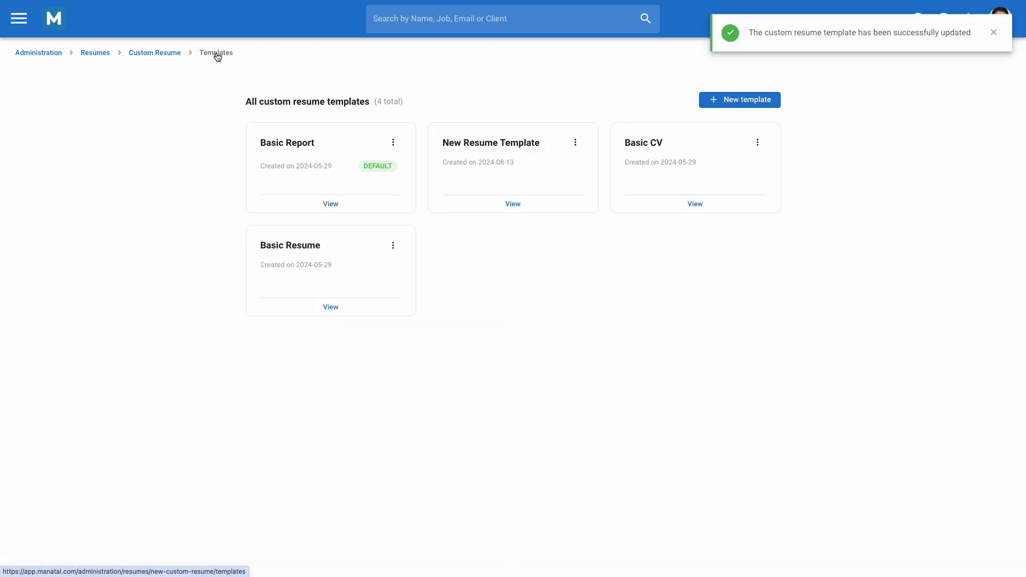
click(575, 142)
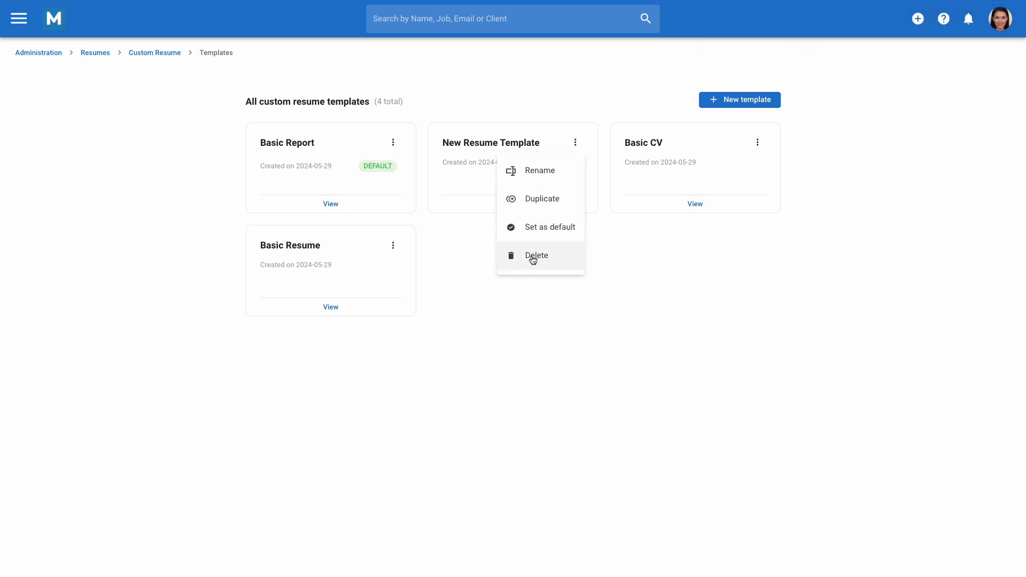
click(552, 230)
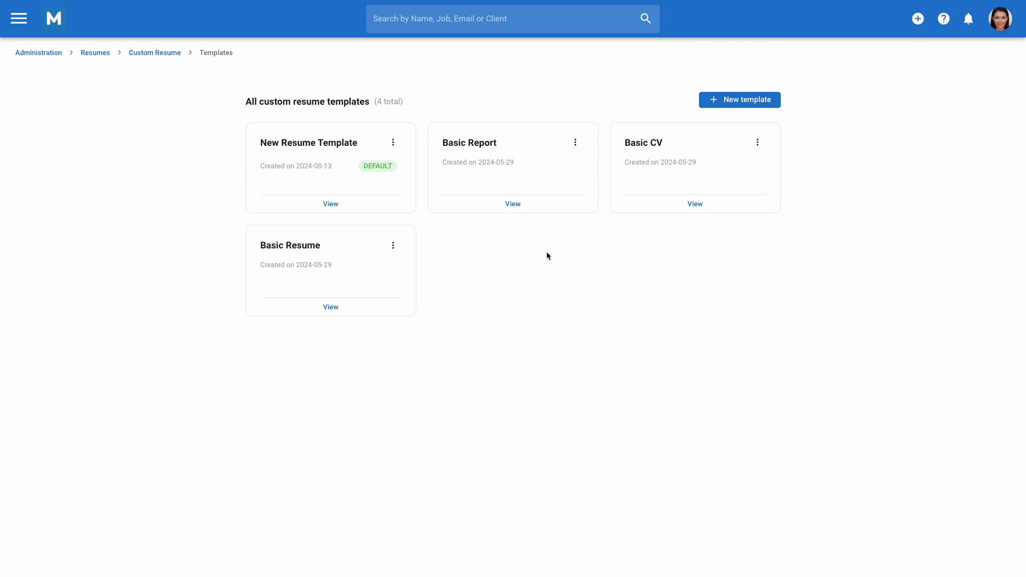
Step: Look at the Sunshine co-founder candidate's Resume tab from the Candidates list
click(19, 20)
click(61, 131)
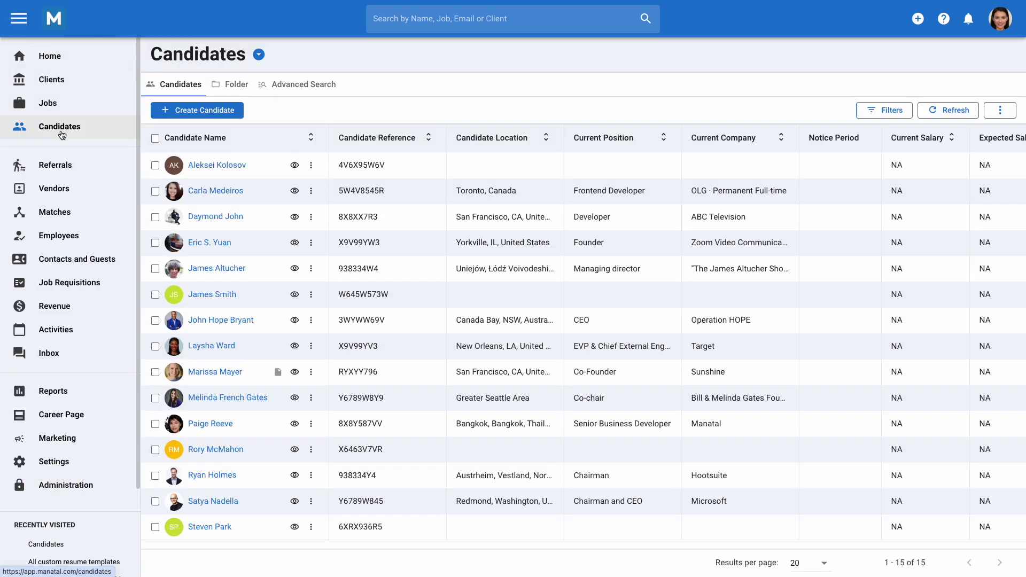
click(216, 372)
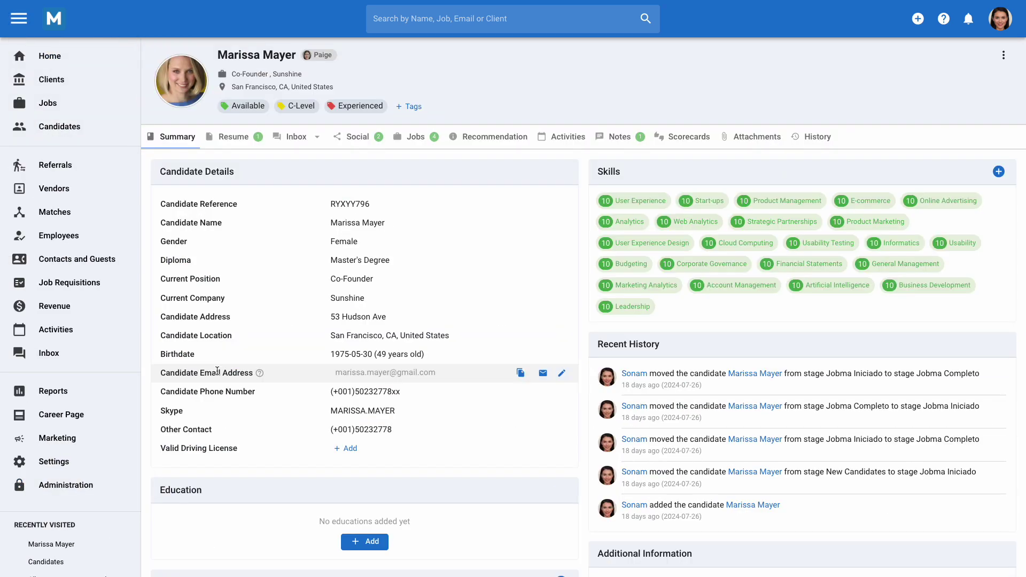
click(242, 143)
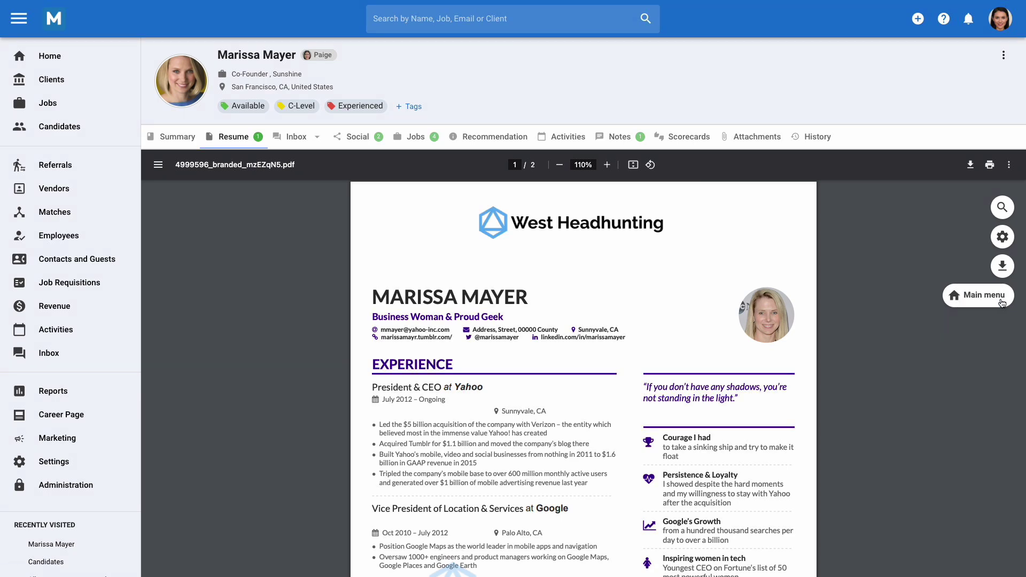
click(996, 304)
Step: Open the Target executive's profile and its resume type choices
click(62, 133)
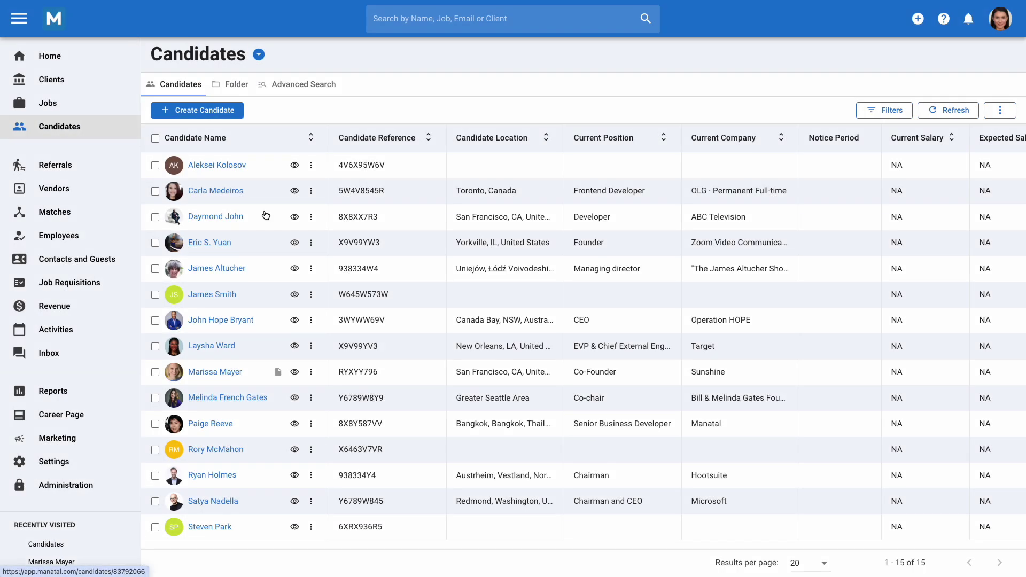
click(221, 347)
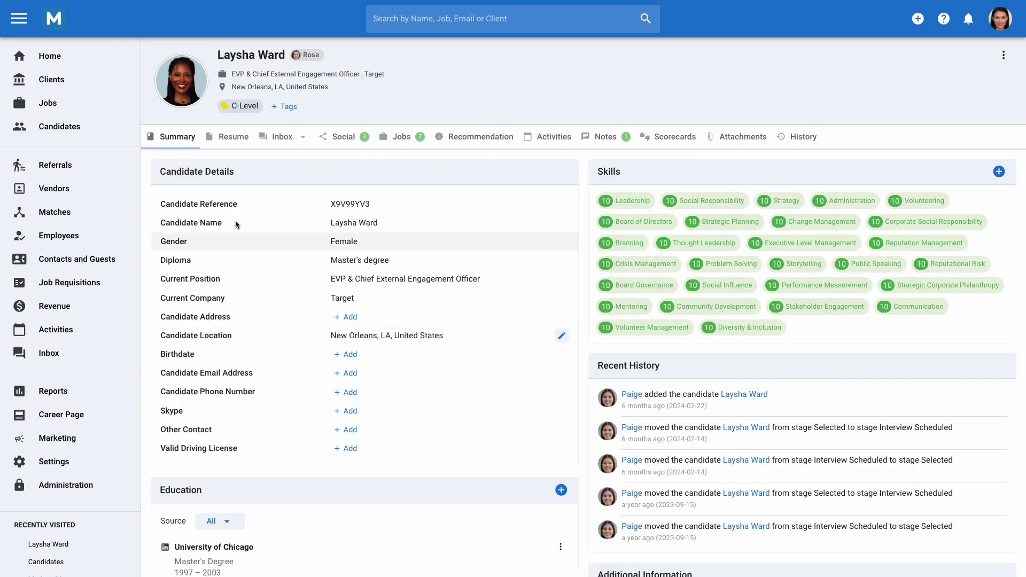
click(239, 138)
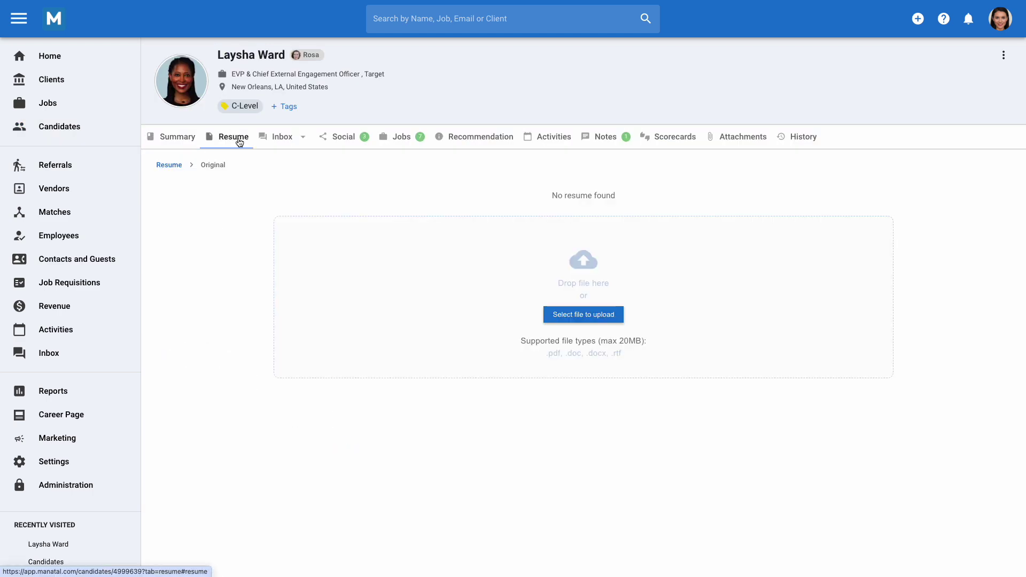
click(174, 167)
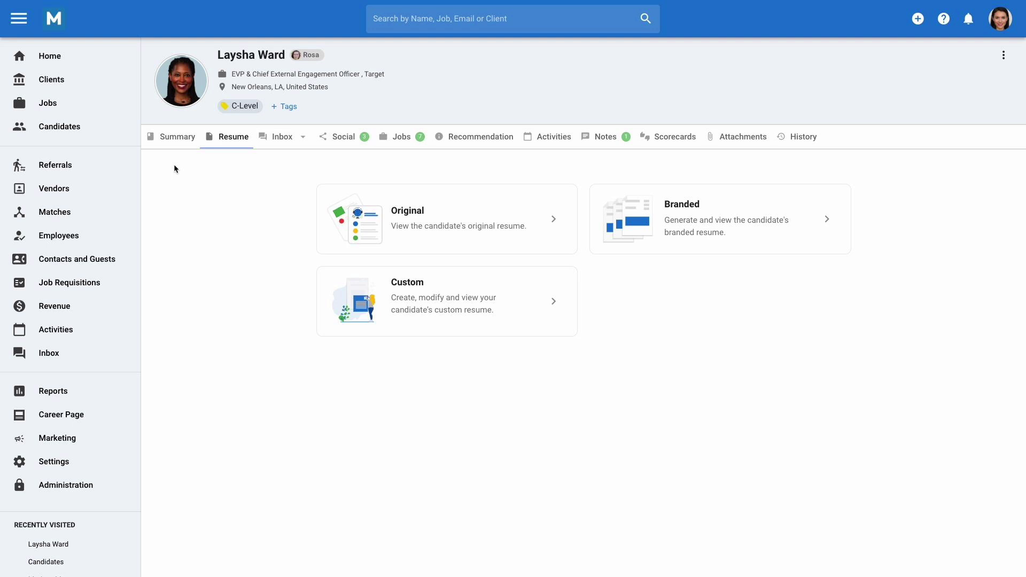
Step: Start a custom resume named 'New Resume' on New Resume Template and continue
click(505, 299)
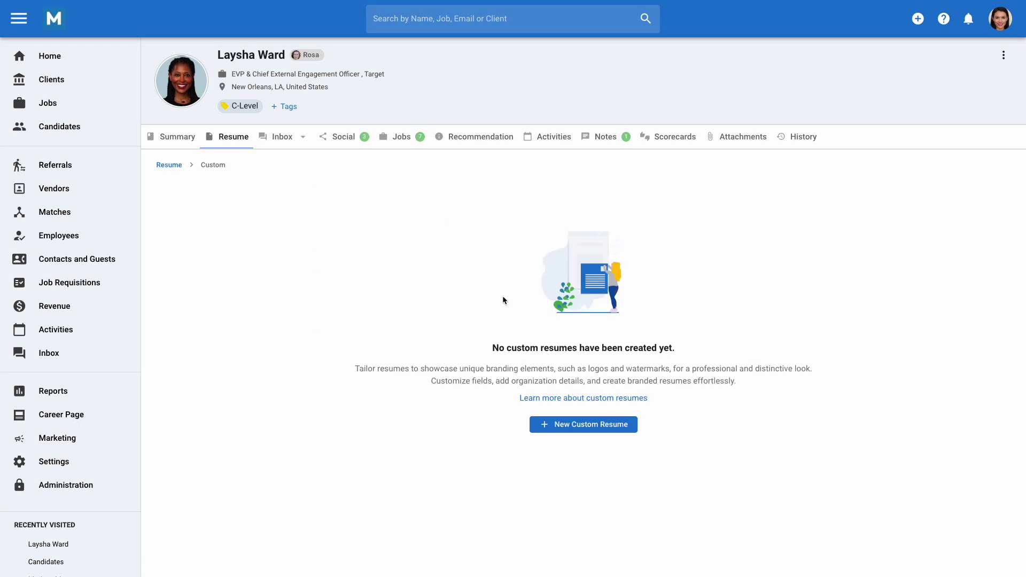
click(581, 428)
text(New Resume)
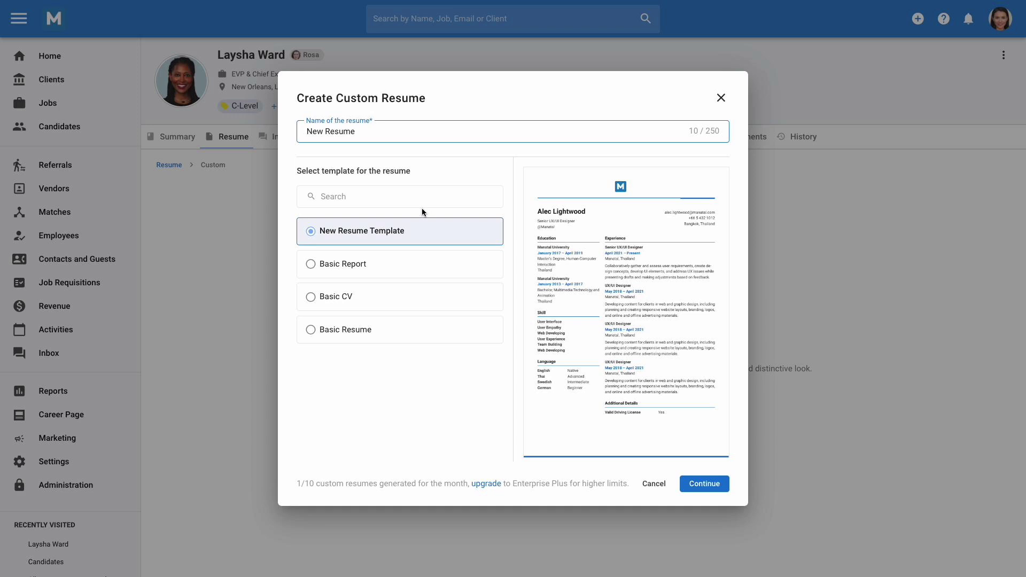
click(698, 482)
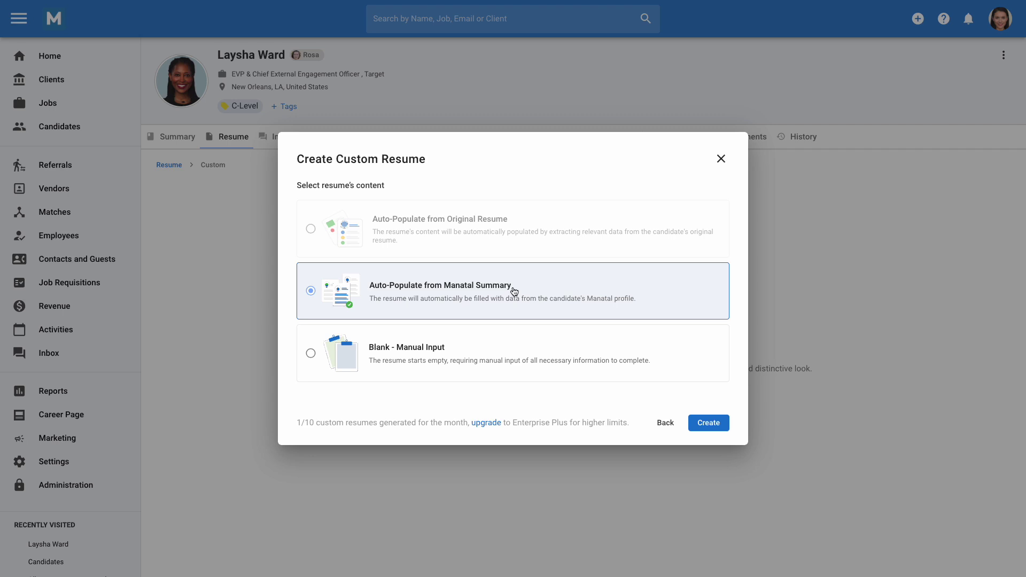
Step: Create the resume from the Manatal summary and enter the candidate's phone number
click(707, 424)
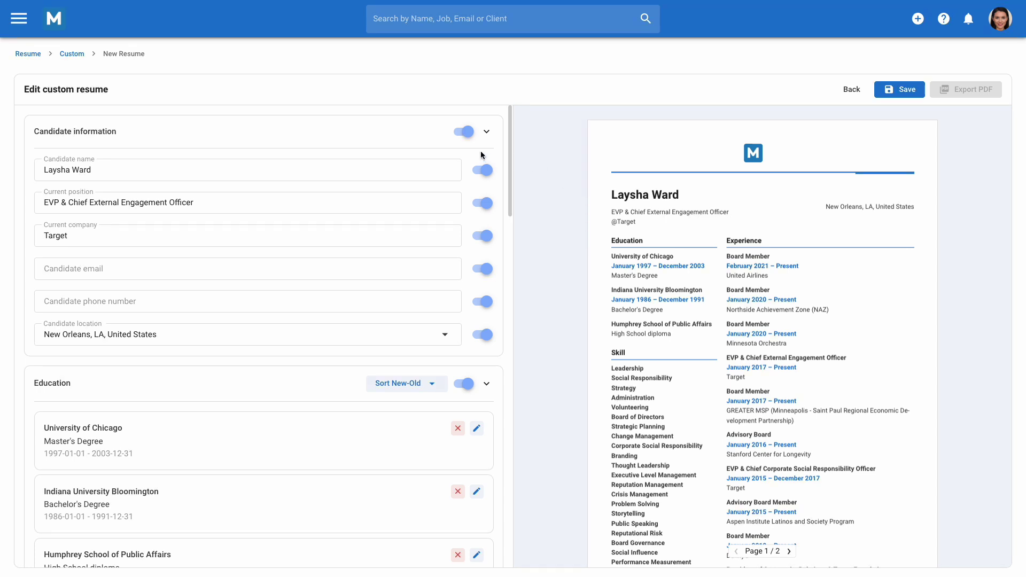
click(469, 135)
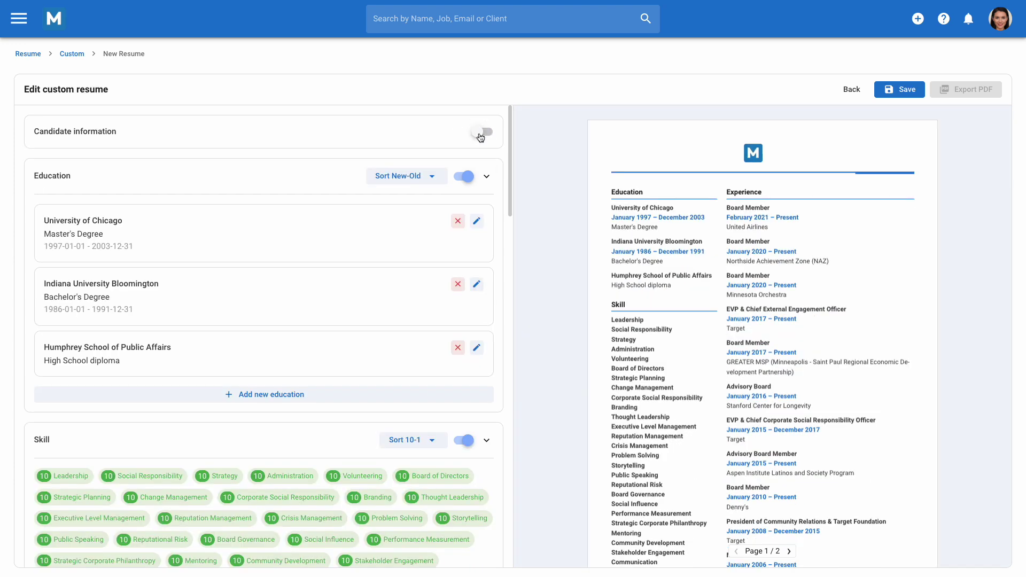
click(479, 135)
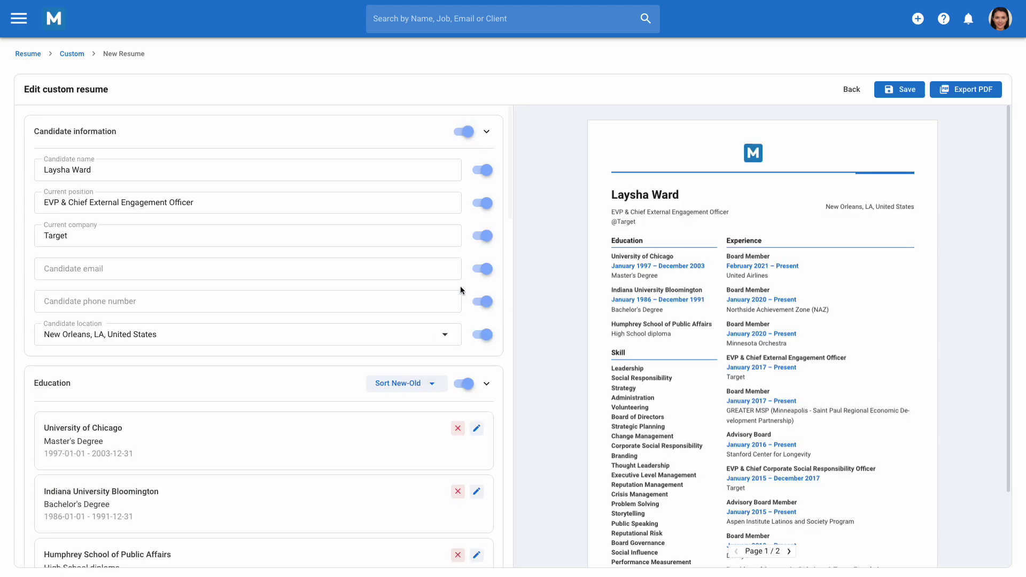
click(348, 299)
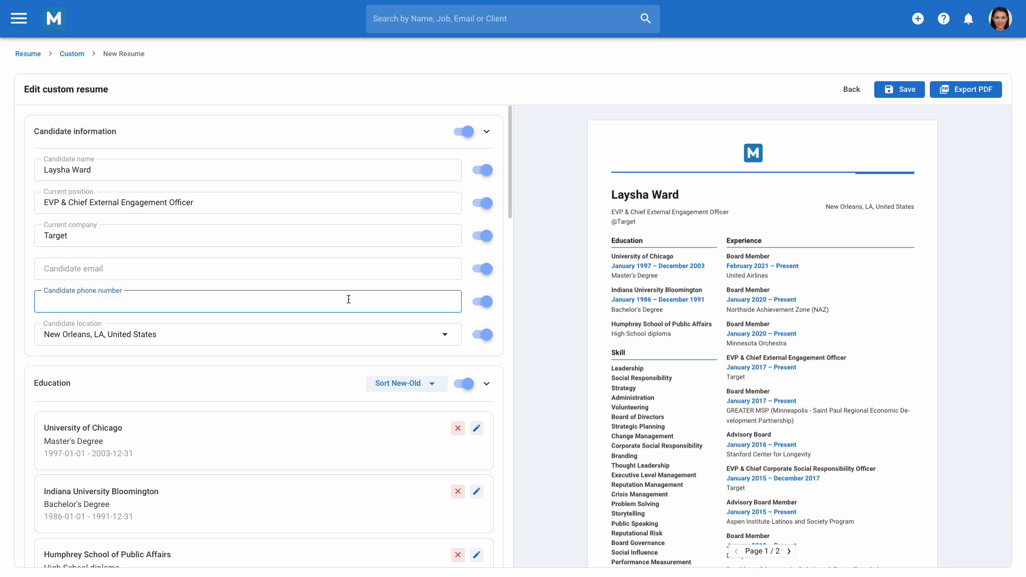
Step: Change the Skill sort order, delete English, then save and export the resume as PDF
scroll(348, 299, down, 2)
scroll(349, 302, down, 3)
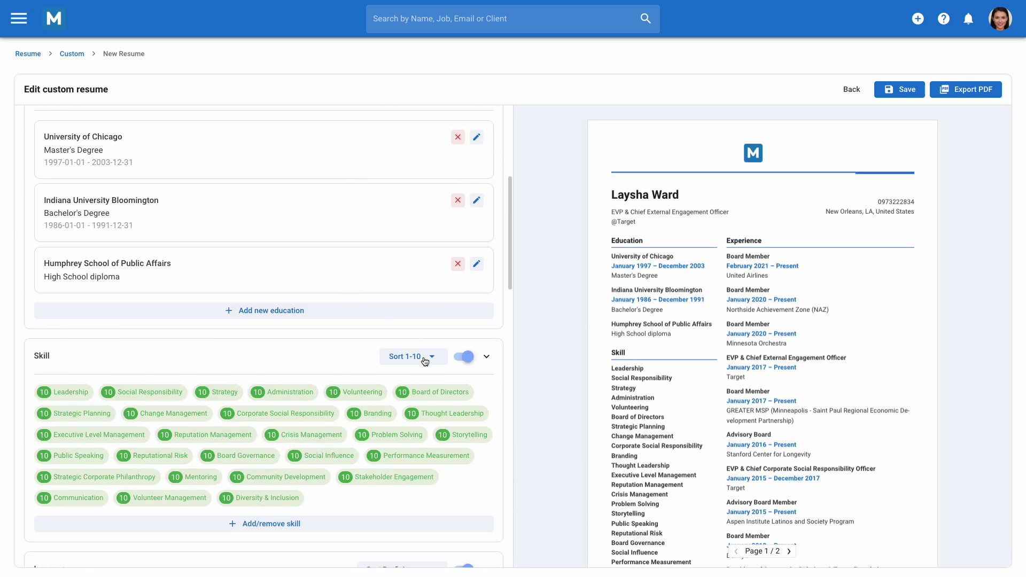
click(425, 362)
click(415, 413)
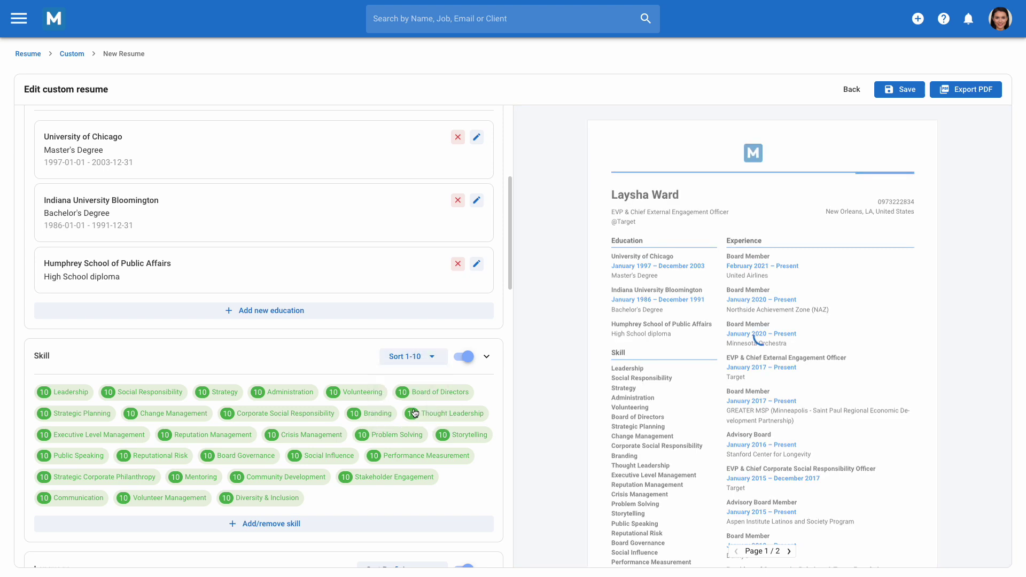
scroll(411, 417, down, 3)
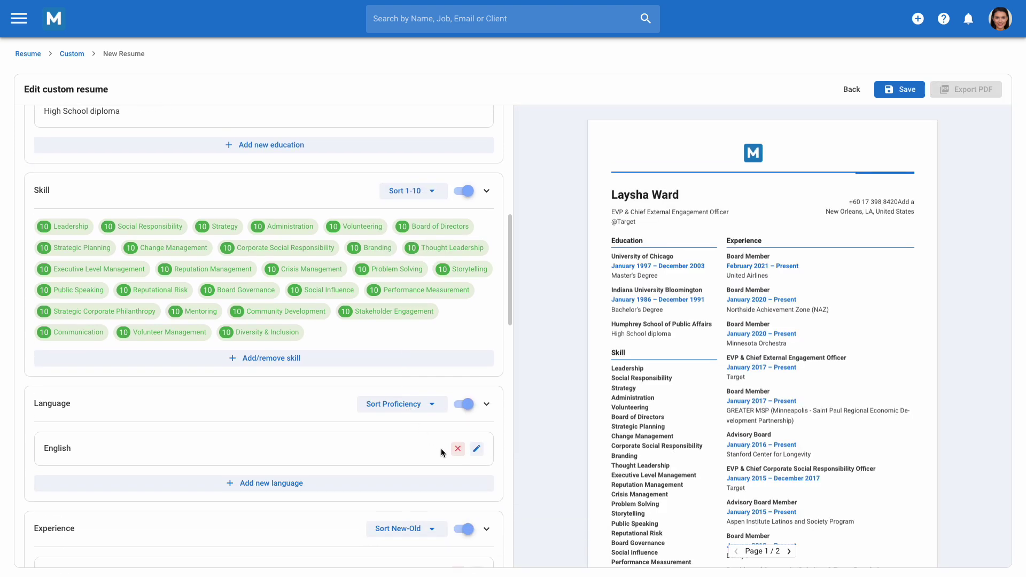
click(458, 449)
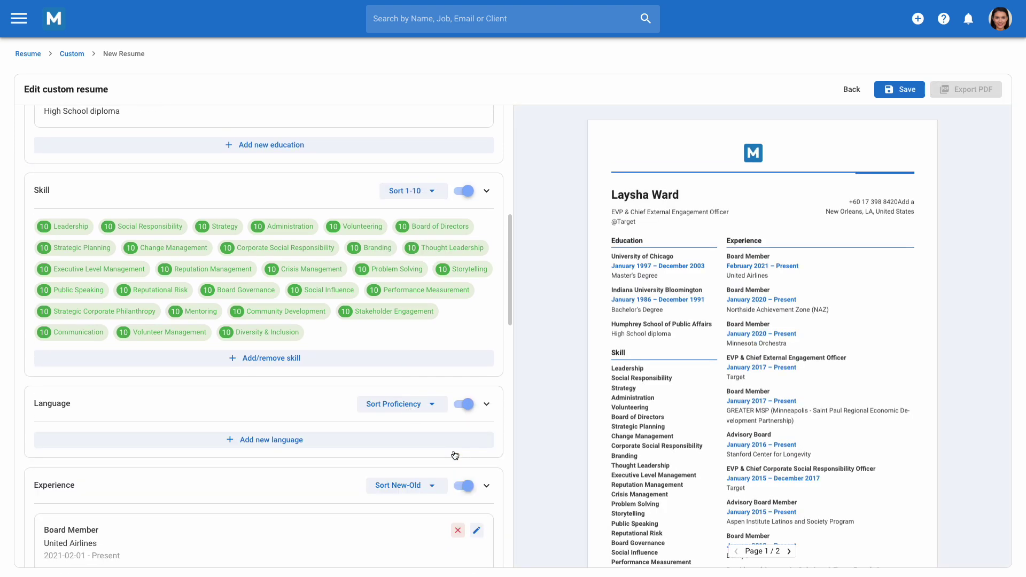
click(904, 97)
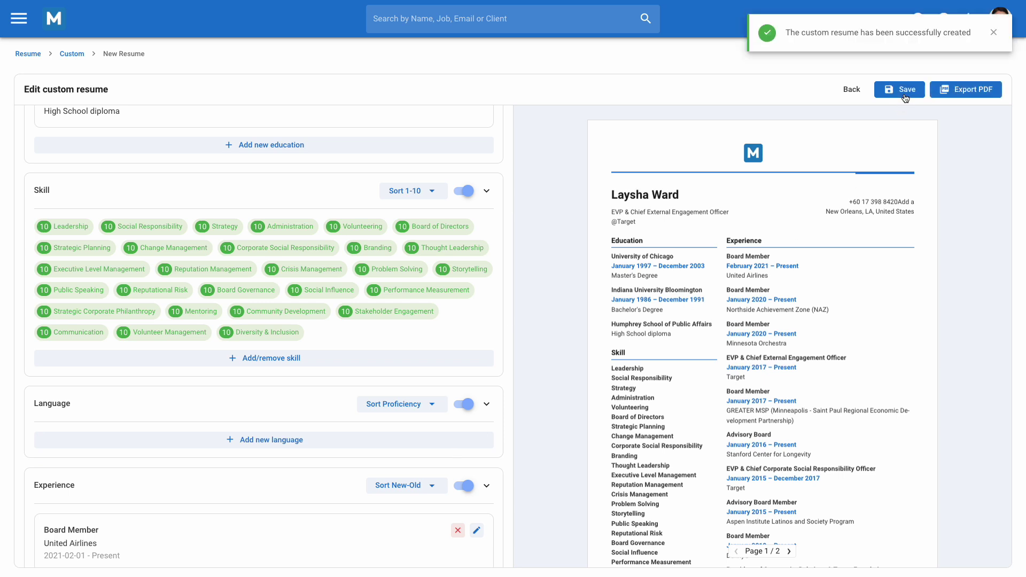
click(963, 95)
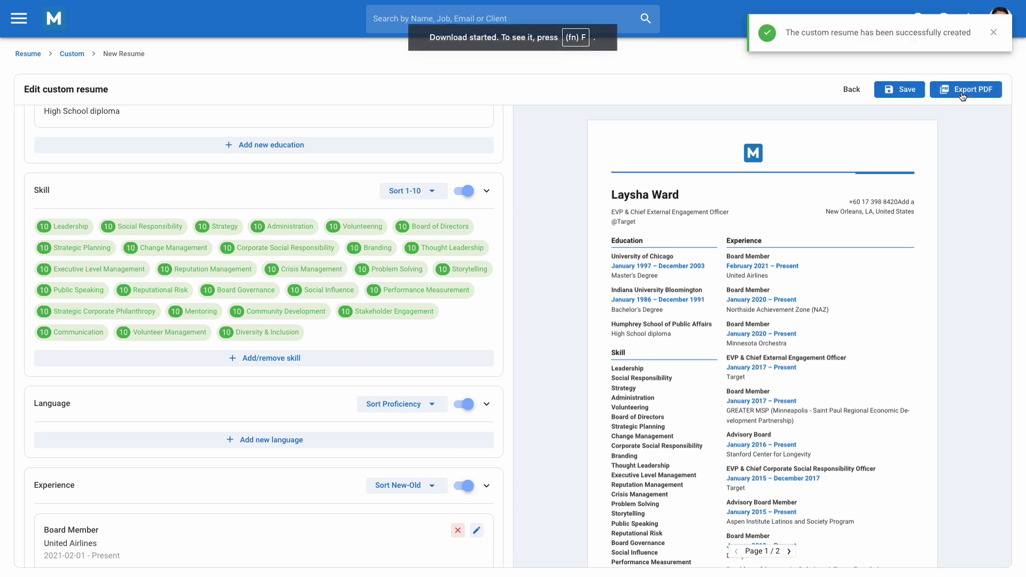